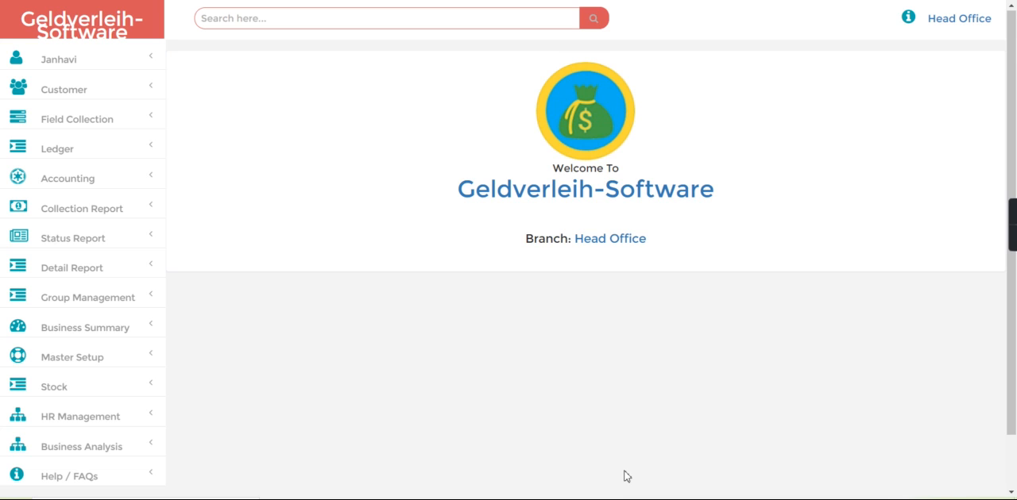
Step: Open the business summary dashboard and check the cash balance
{"action": "left_click", "coordinate": [73, 329]}
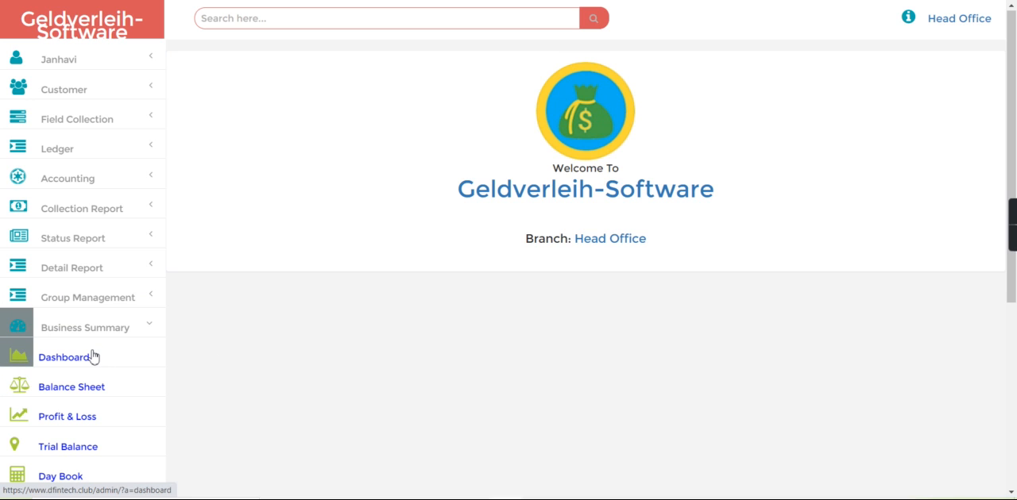
{"action": "left_click", "coordinate": [92, 358]}
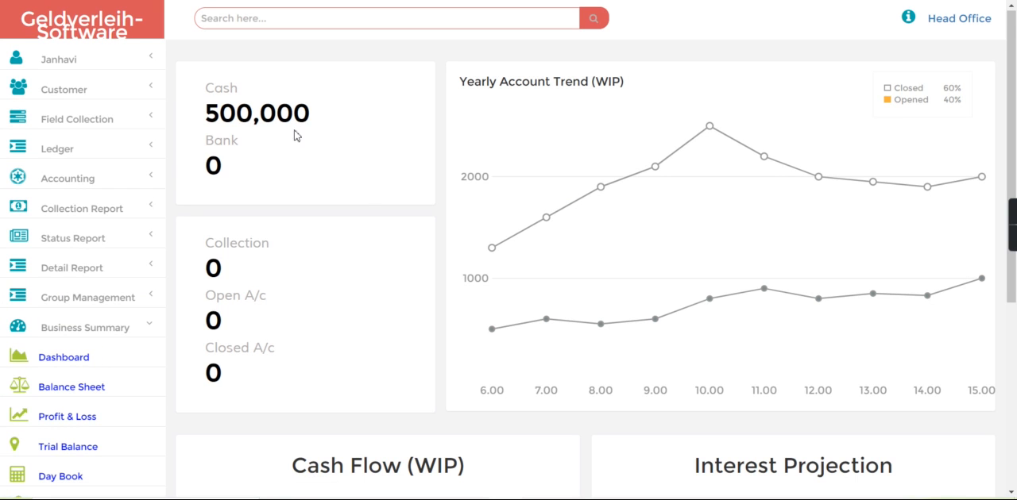
{"action": "left_click_drag", "start_coordinate": [205, 116], "coordinate": [320, 119]}
{"action": "left_click", "coordinate": [321, 119]}
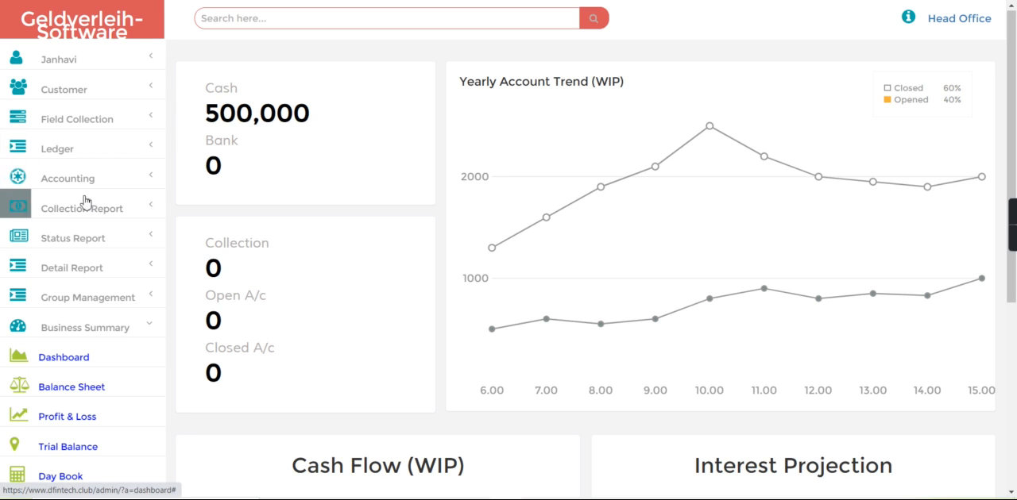
Step: Open the favourite ledger page and review the listed ledgers and their groups
{"action": "left_click", "coordinate": [91, 150]}
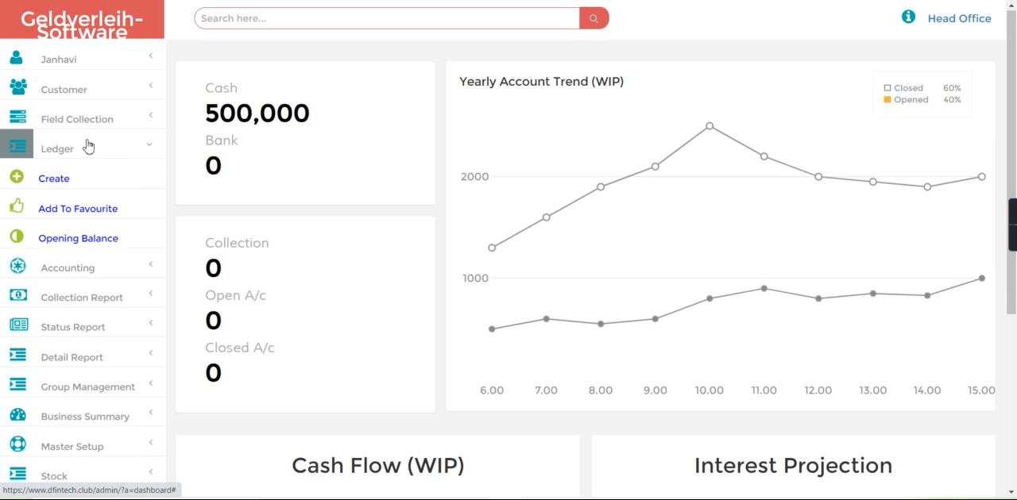
{"action": "left_click", "coordinate": [82, 217]}
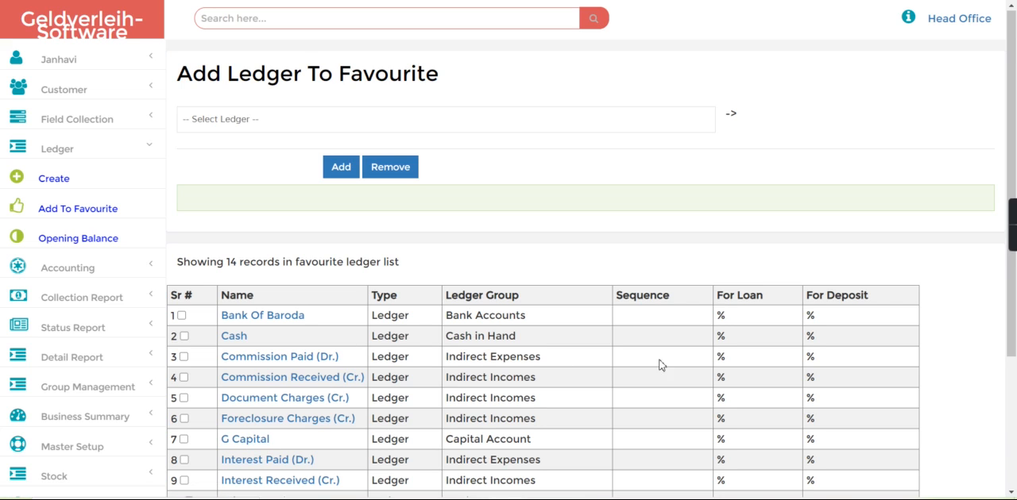
{"action": "scroll", "coordinate": [888, 386], "scroll_direction": "down", "scroll_amount": 3}
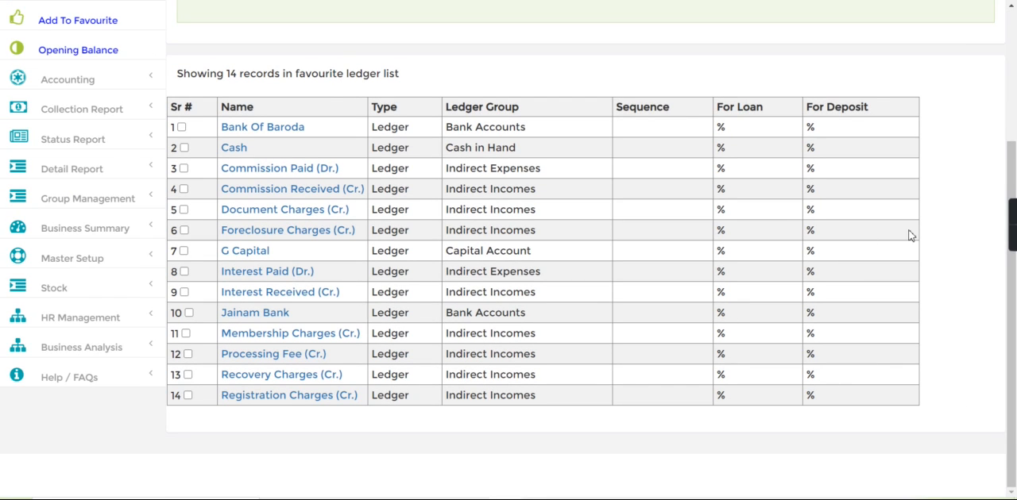
{"action": "scroll", "coordinate": [906, 123], "scroll_direction": "up", "scroll_amount": 3}
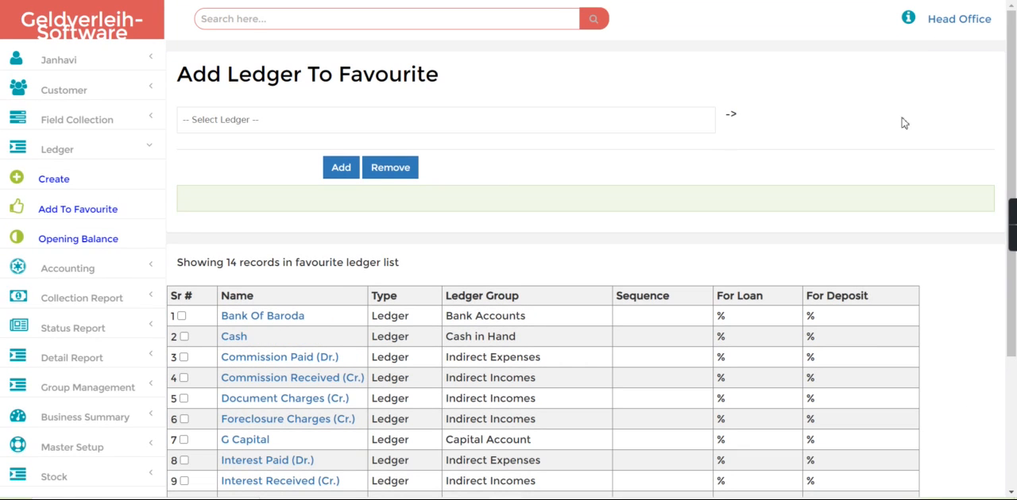
Step: Open the accounting journal entry form and set the voucher type to Journal
{"action": "left_click", "coordinate": [75, 150]}
{"action": "left_click", "coordinate": [76, 181]}
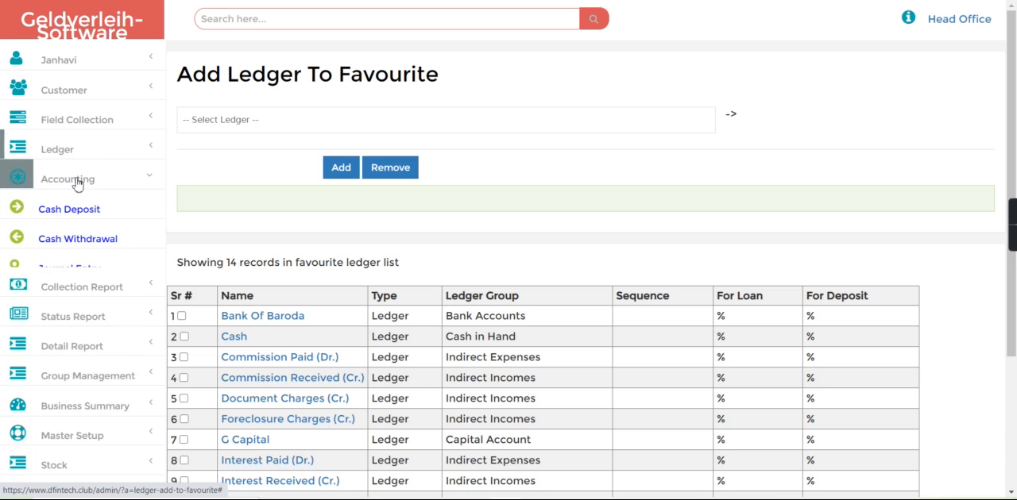
{"action": "left_click", "coordinate": [67, 267]}
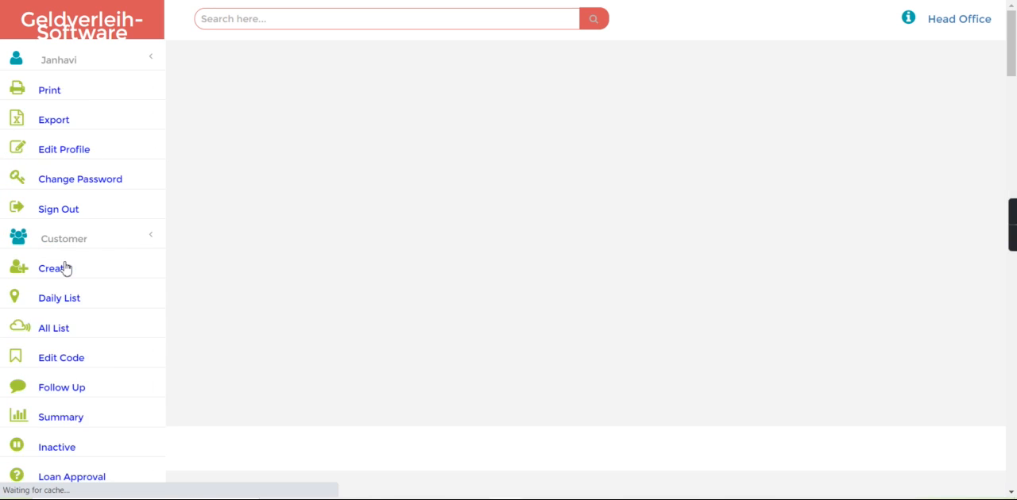
{"action": "left_click", "coordinate": [236, 122]}
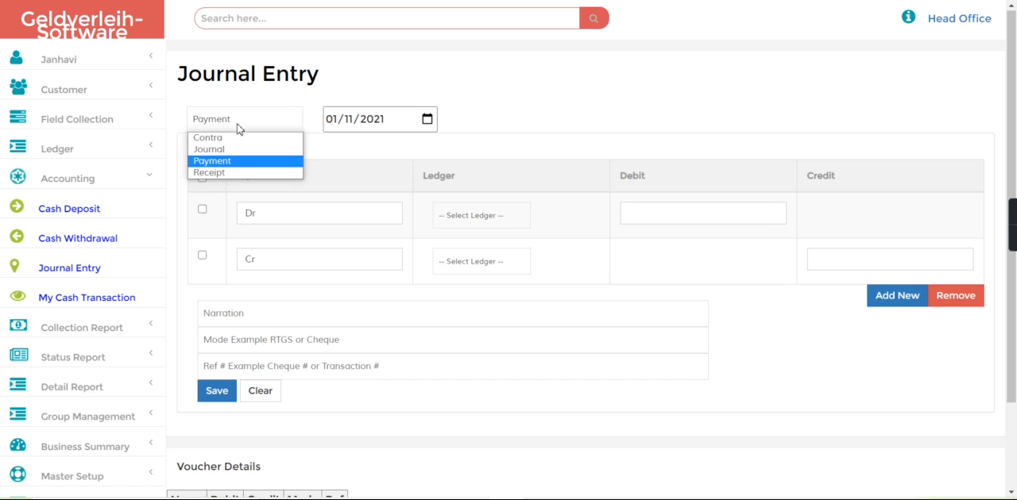
{"action": "left_click", "coordinate": [240, 148]}
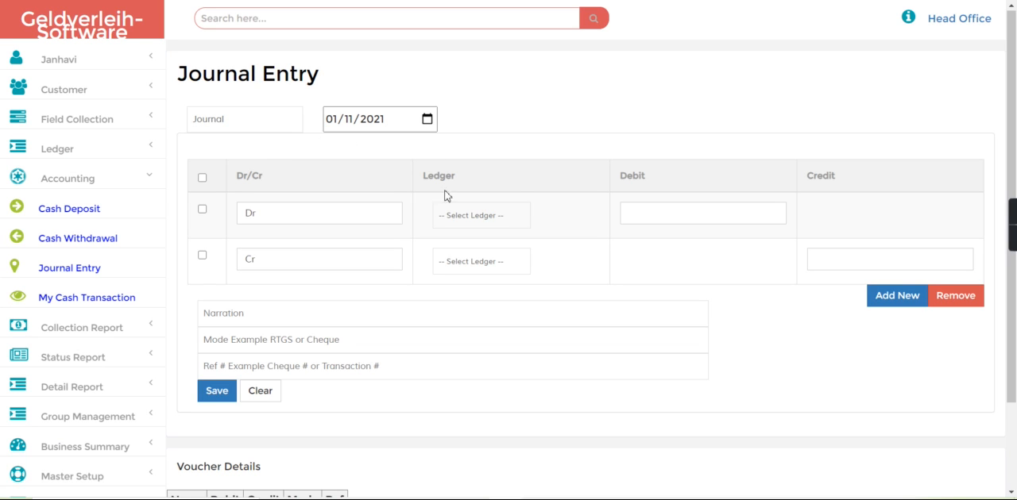
Step: Save a journal entry debiting Bank Of Baroda 100000 and crediting G Capital 100000, with the narration "Business investment though bank"
{"action": "left_click", "coordinate": [468, 216]}
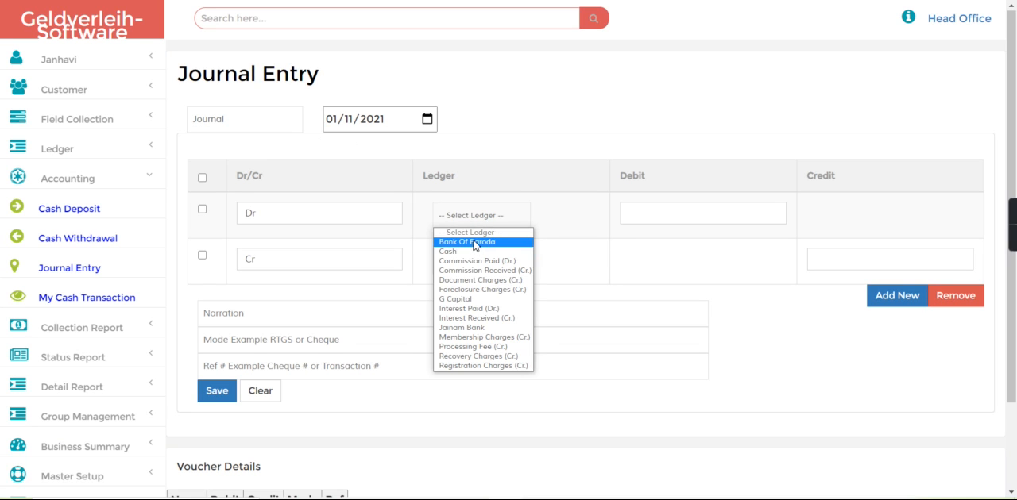
{"action": "left_click", "coordinate": [474, 244]}
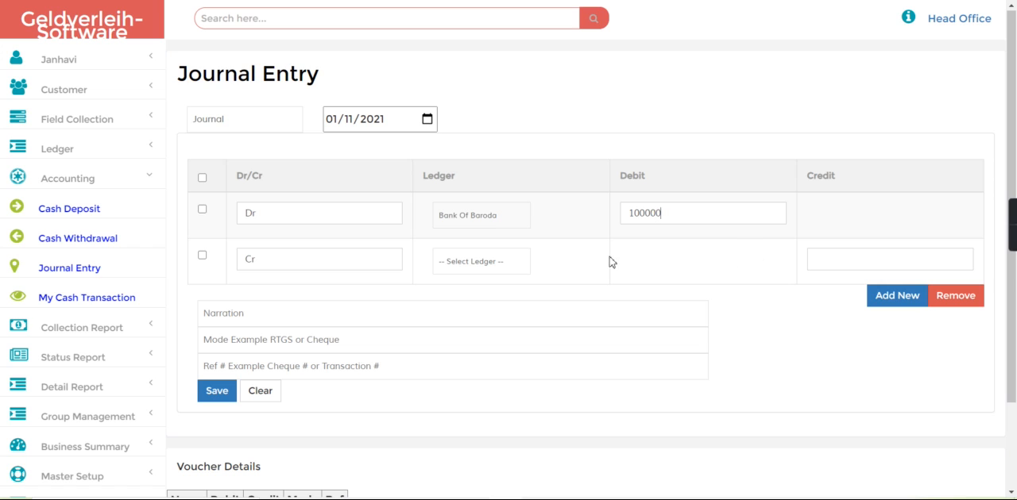
{"action": "left_click", "coordinate": [488, 264]}
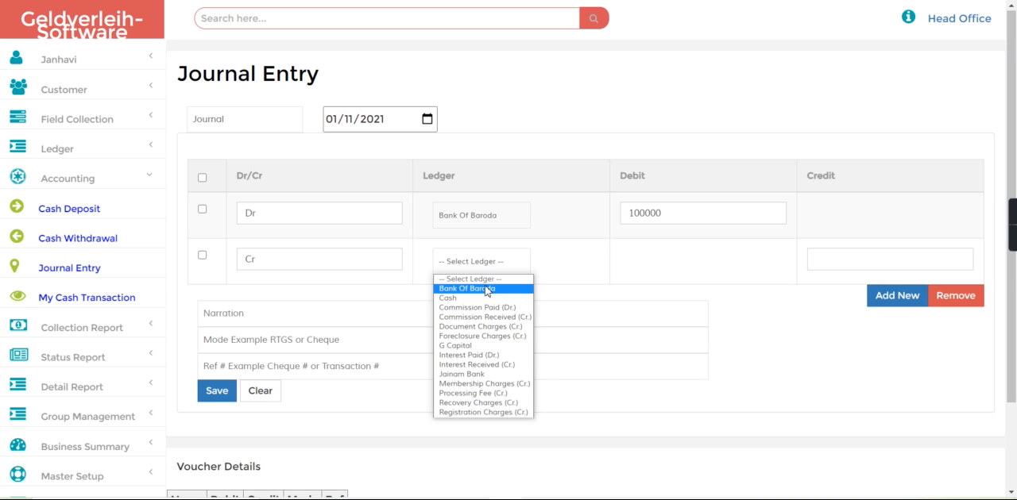
{"action": "left_click", "coordinate": [478, 348]}
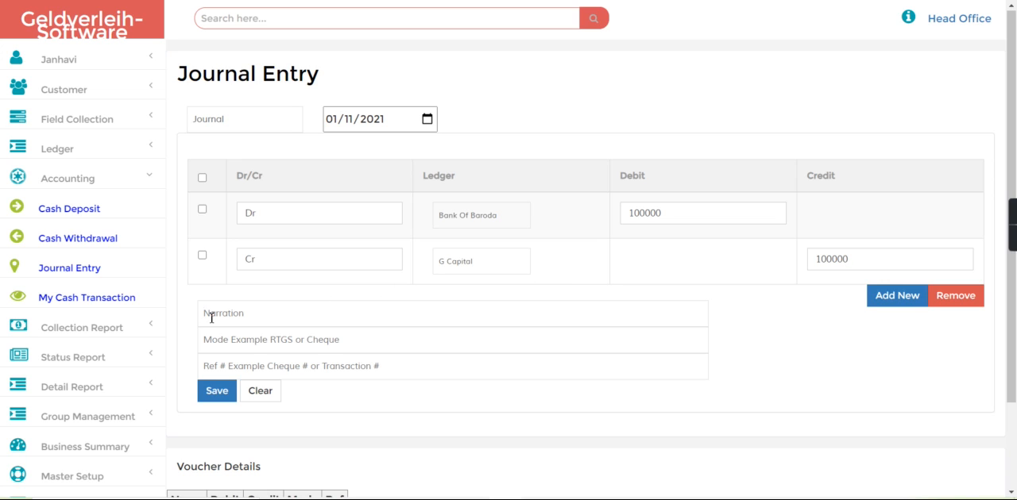
{"action": "type", "text": "Business investment though bank"}
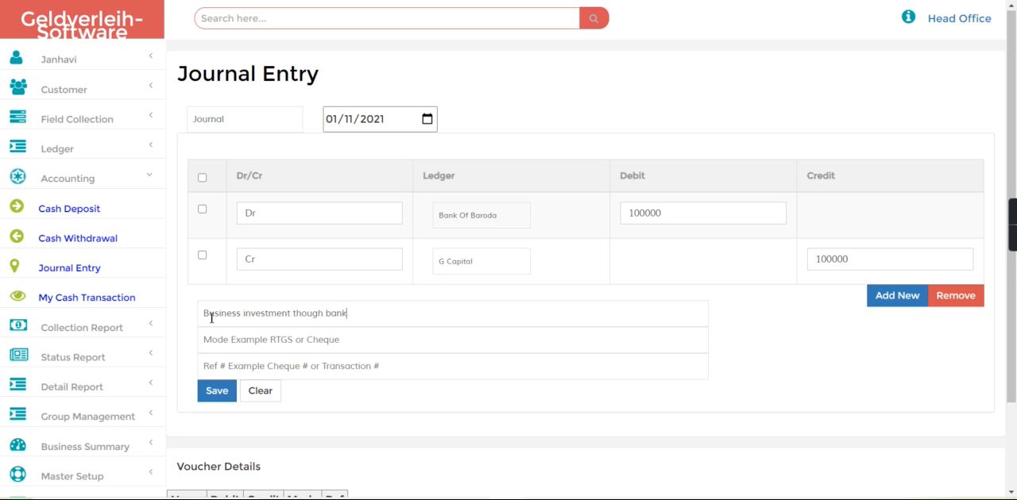
{"action": "left_click", "coordinate": [215, 402]}
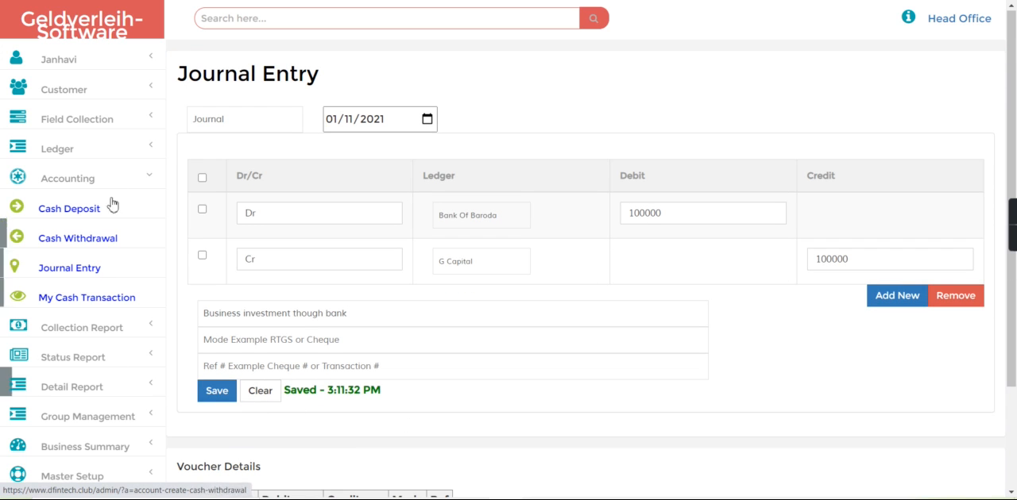
Step: Return to the business summary dashboard and check the cash and bank balances
{"action": "left_click", "coordinate": [117, 172]}
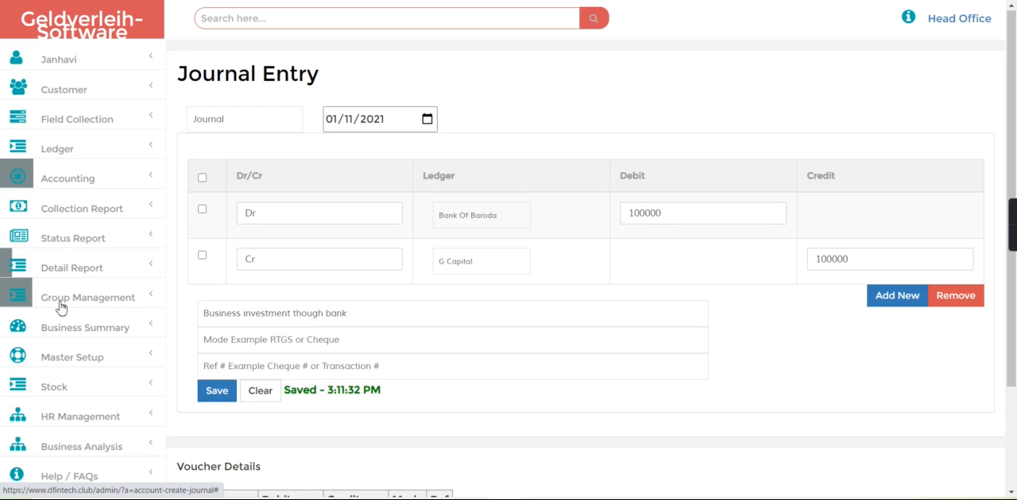
{"action": "left_click", "coordinate": [85, 322]}
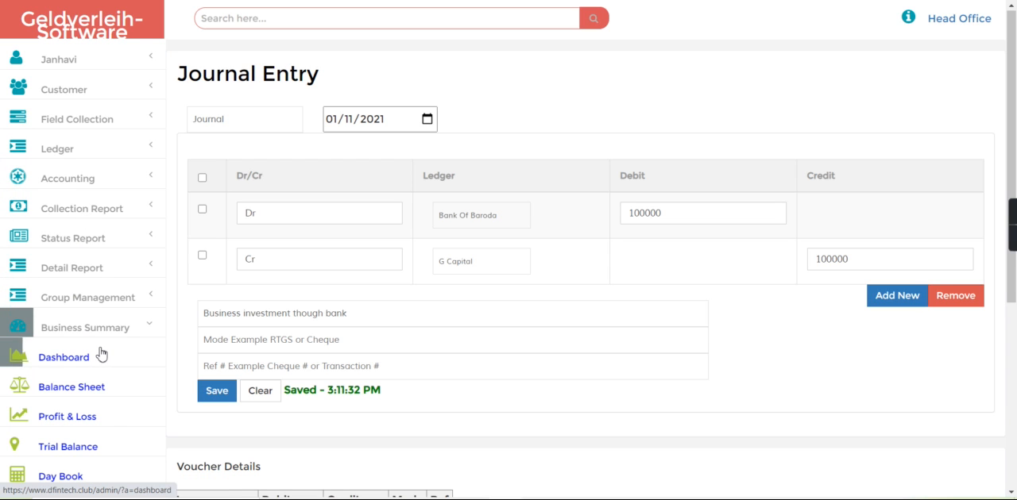
{"action": "left_click", "coordinate": [101, 355]}
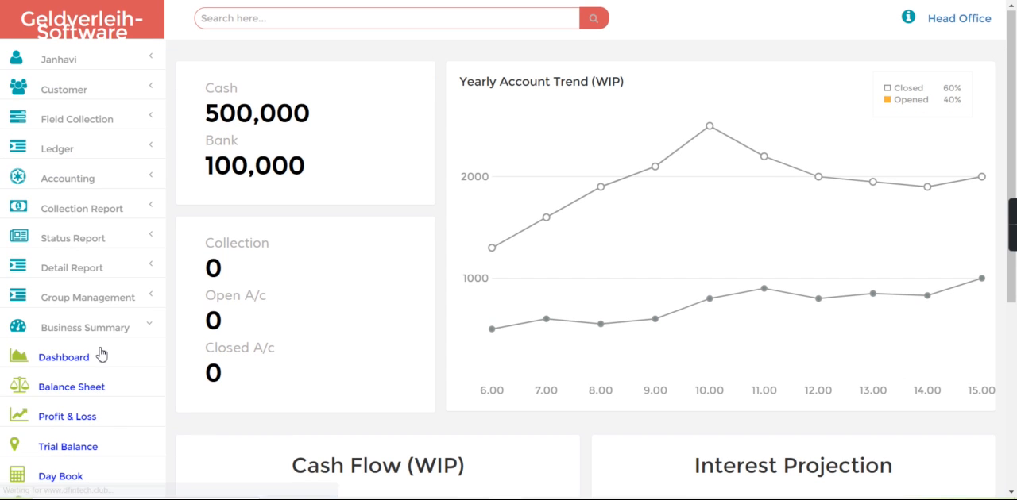
{"action": "left_click_drag", "start_coordinate": [204, 113], "coordinate": [332, 119]}
{"action": "left_click", "coordinate": [334, 119]}
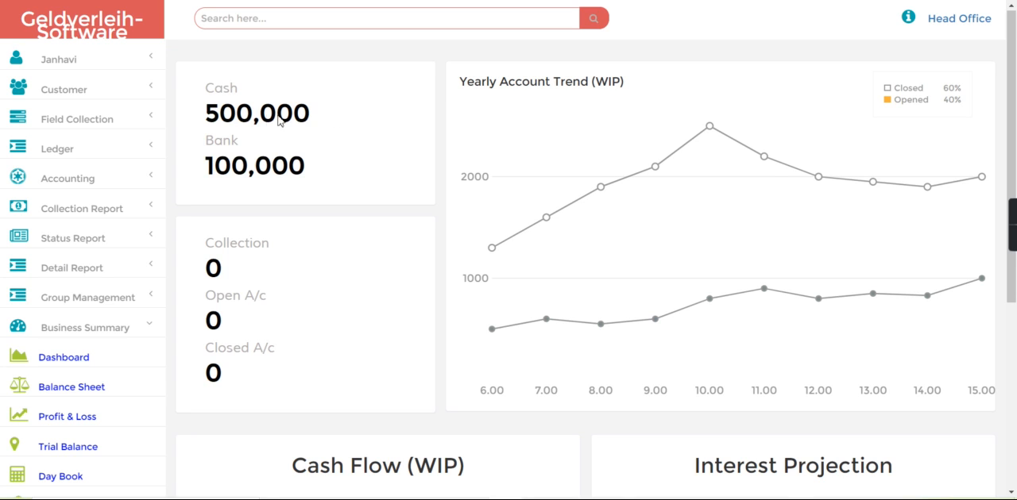
{"action": "left_click_drag", "start_coordinate": [214, 169], "coordinate": [329, 171]}
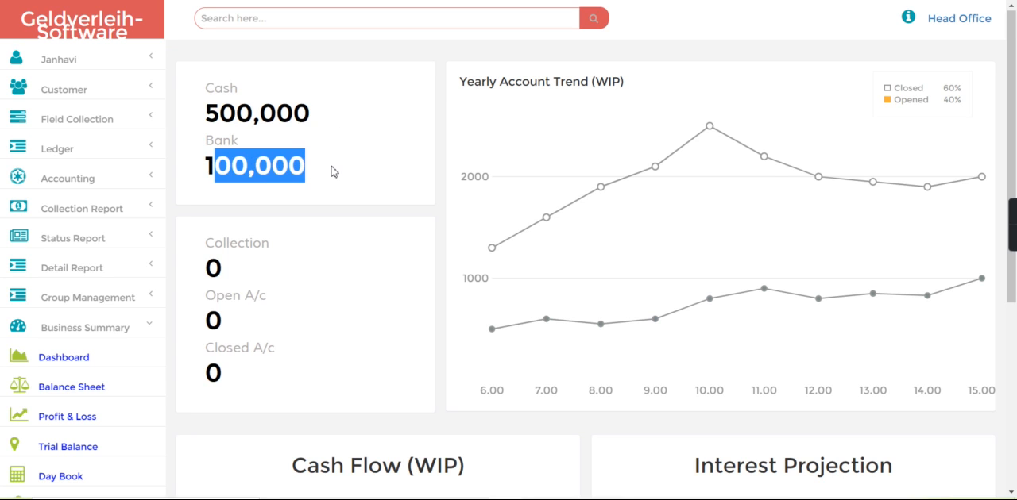
{"action": "left_click", "coordinate": [332, 171]}
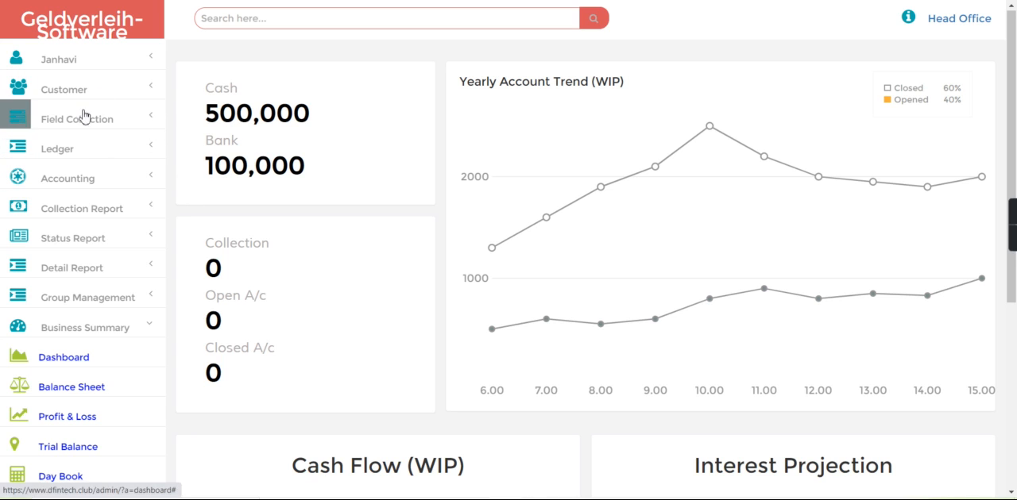
Step: Start a new customer entry and fill in the customer's first and last name
{"action": "left_click", "coordinate": [92, 44]}
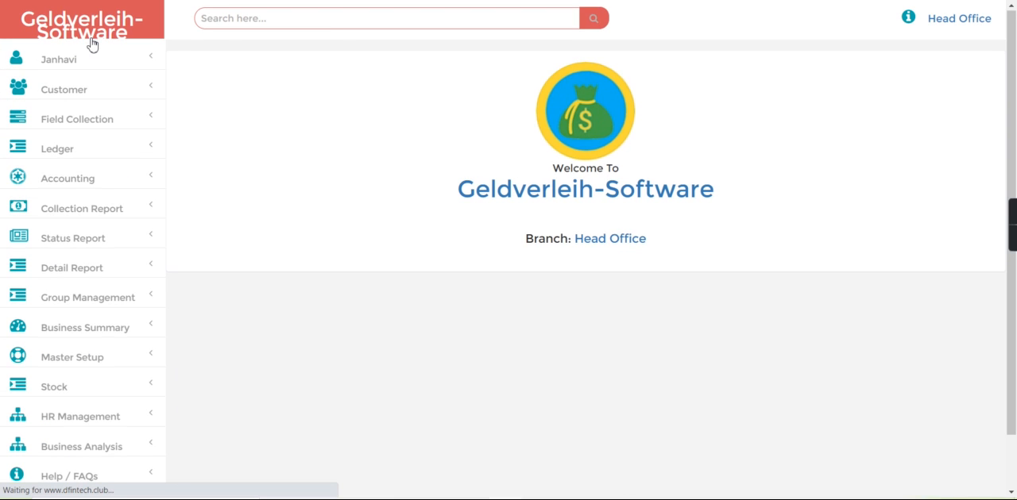
{"action": "left_click", "coordinate": [82, 85]}
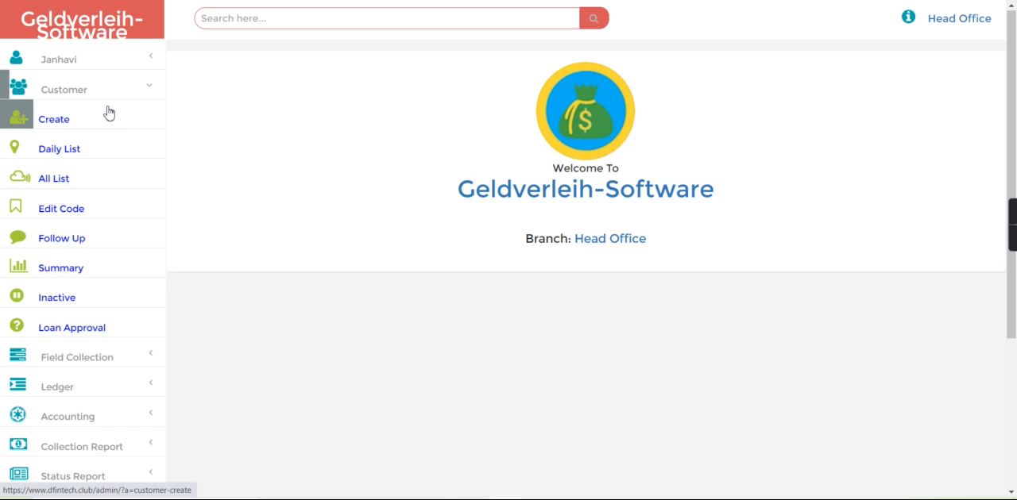
{"action": "left_click", "coordinate": [108, 113]}
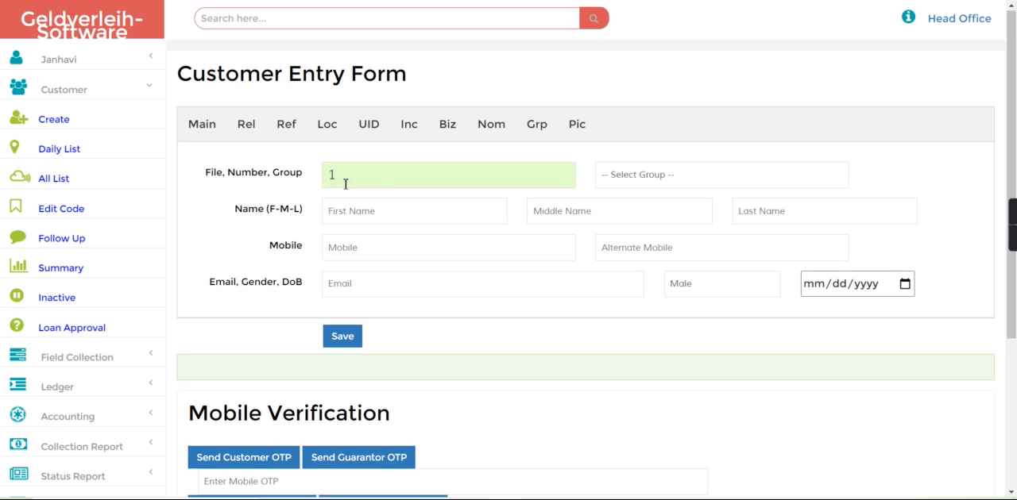
{"action": "left_click", "coordinate": [345, 213]}
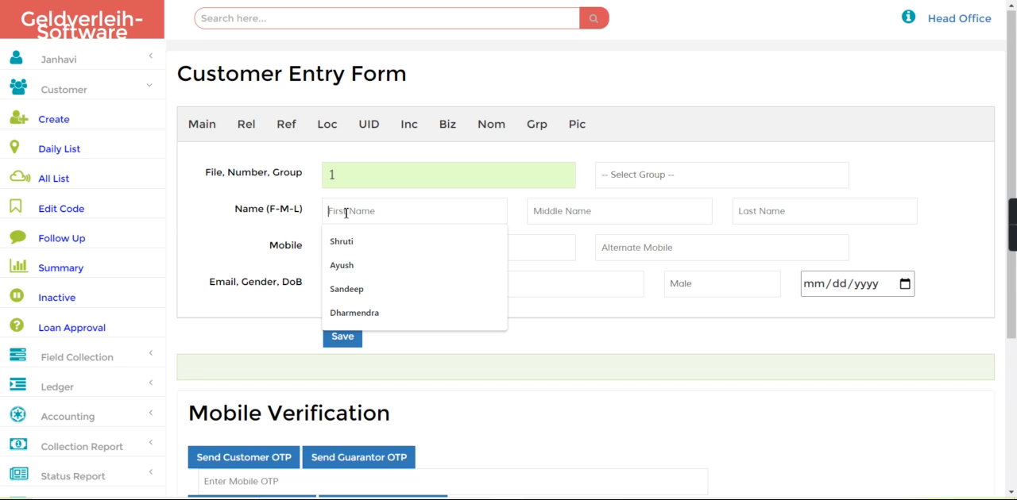
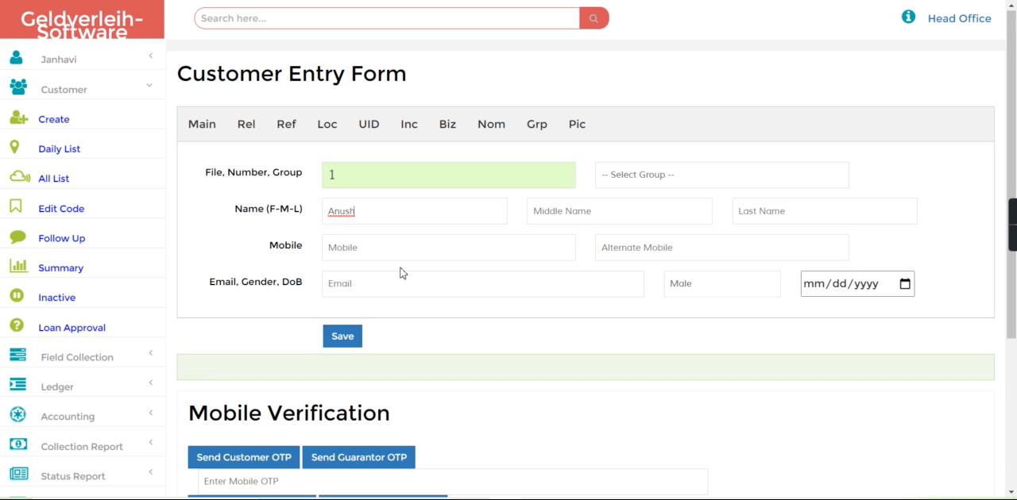
{"action": "left_click", "coordinate": [746, 213]}
Step: Check which groups are available for the new customer
{"action": "left_click", "coordinate": [645, 175]}
{"action": "left_click", "coordinate": [645, 174]}
{"action": "left_click", "coordinate": [645, 175]}
{"action": "left_click", "coordinate": [645, 175]}
{"action": "left_click", "coordinate": [645, 175]}
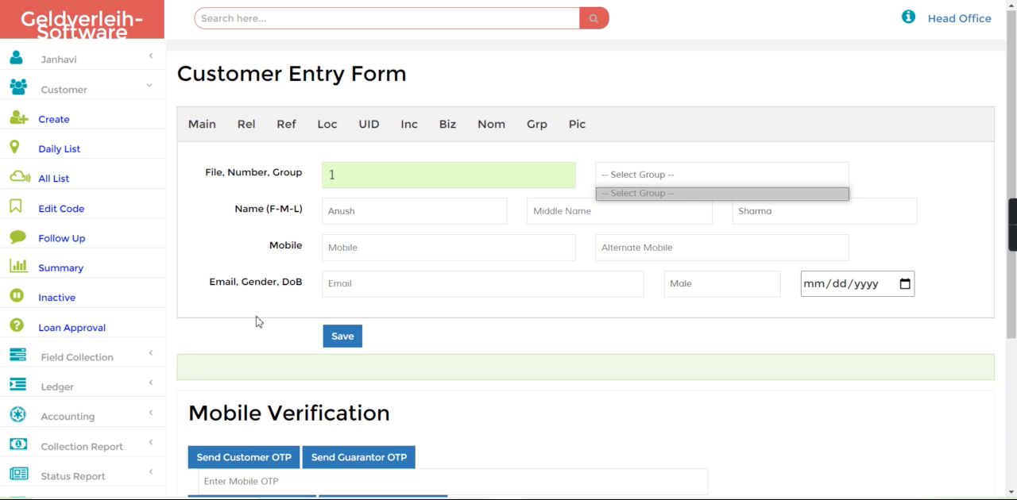
Step: Create a group named Pune with group type Standard and status Open
{"action": "left_click", "coordinate": [107, 87]}
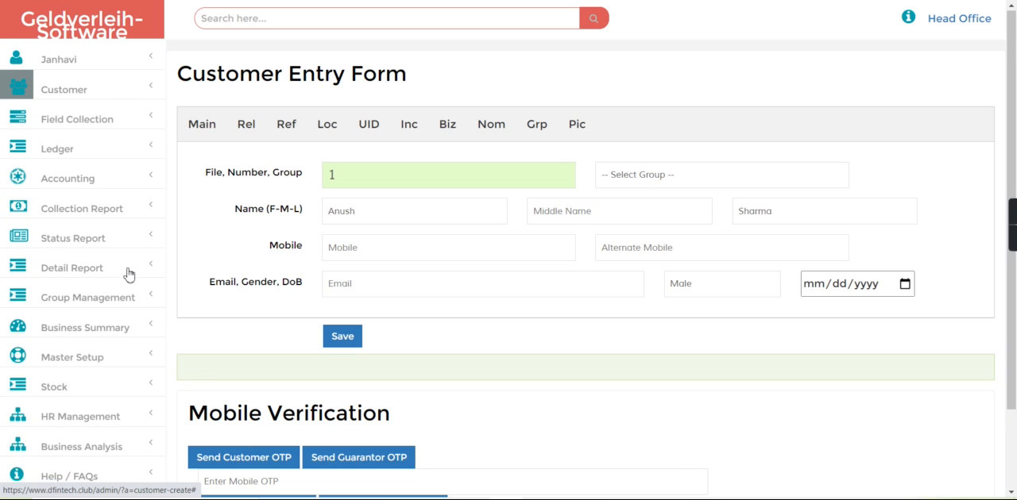
{"action": "left_click", "coordinate": [23, 303]}
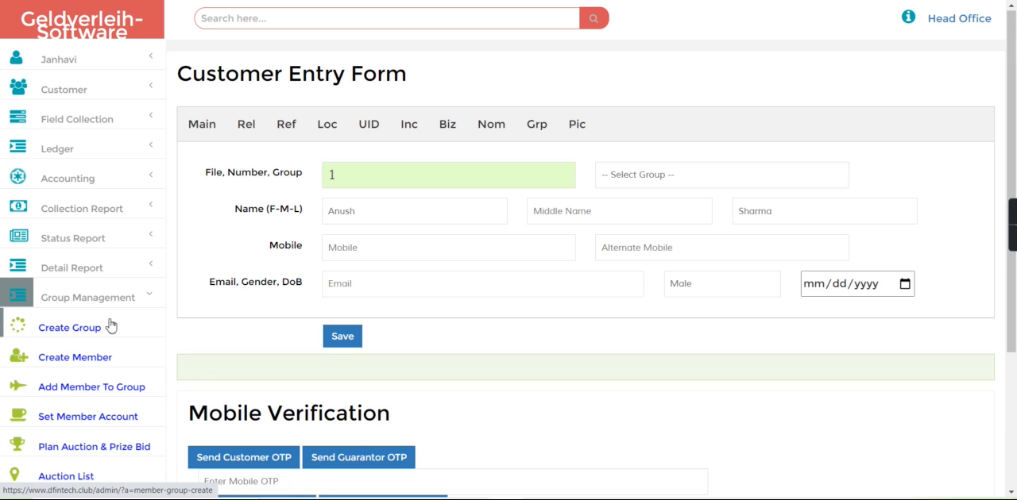
{"action": "left_click", "coordinate": [101, 327]}
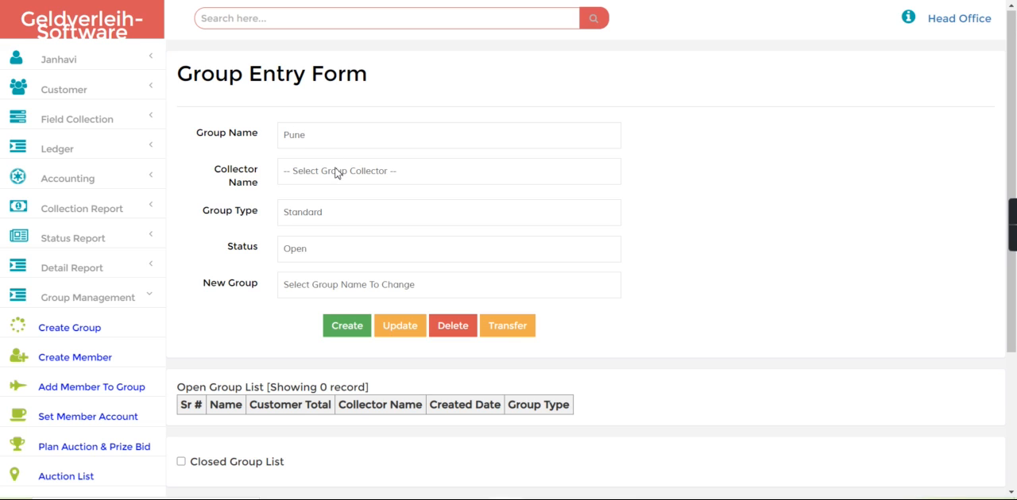
{"action": "left_click", "coordinate": [336, 171]}
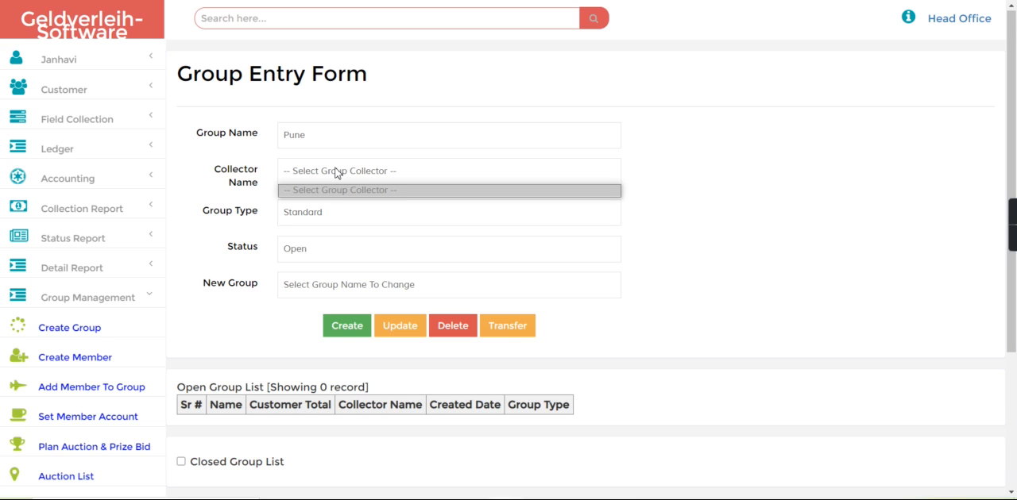
{"action": "left_click", "coordinate": [350, 331]}
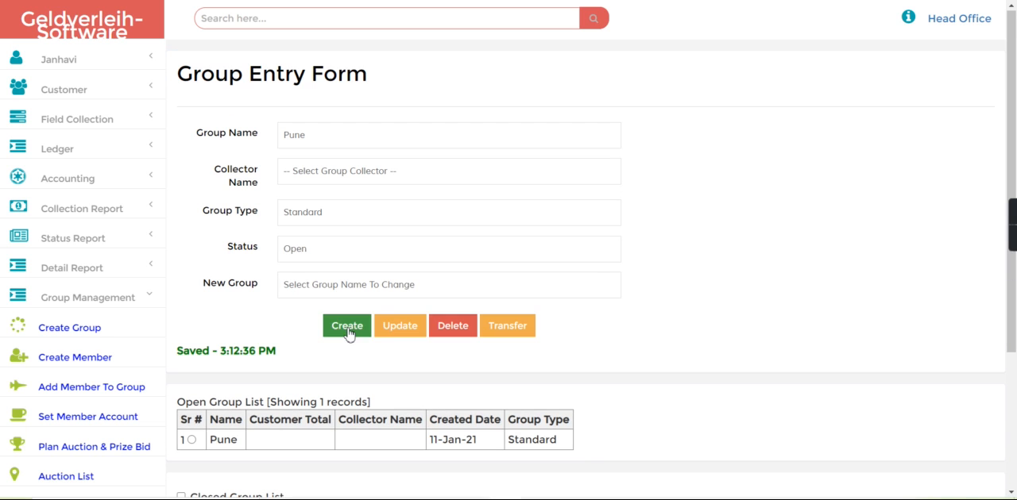
Step: Create a new customer entry with the customer's first and last name, assign the group Pune, and save it
{"action": "left_click", "coordinate": [99, 93]}
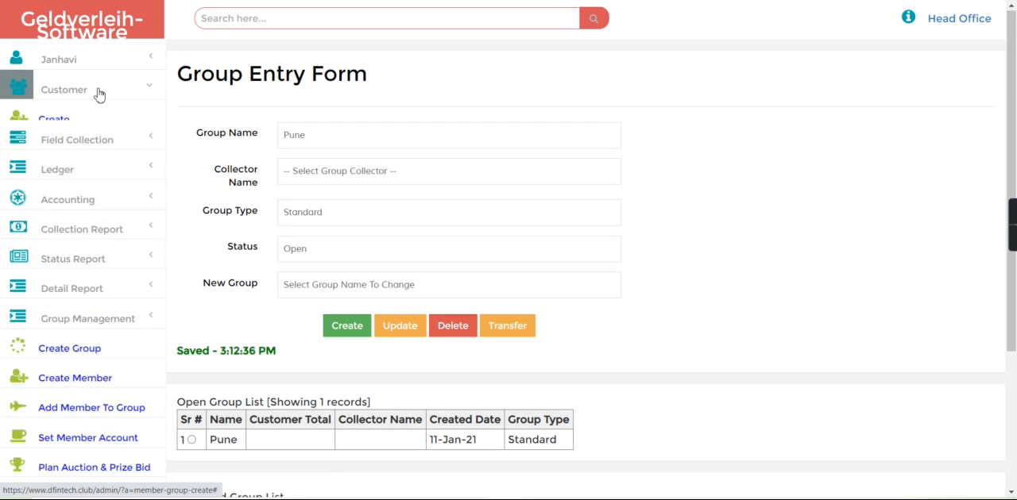
{"action": "left_click", "coordinate": [125, 119]}
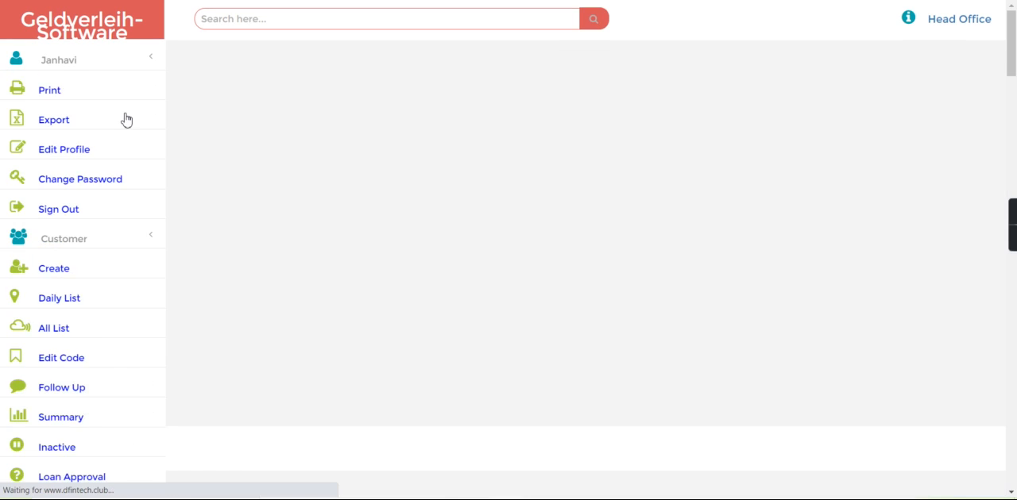
{"action": "left_click", "coordinate": [360, 211]}
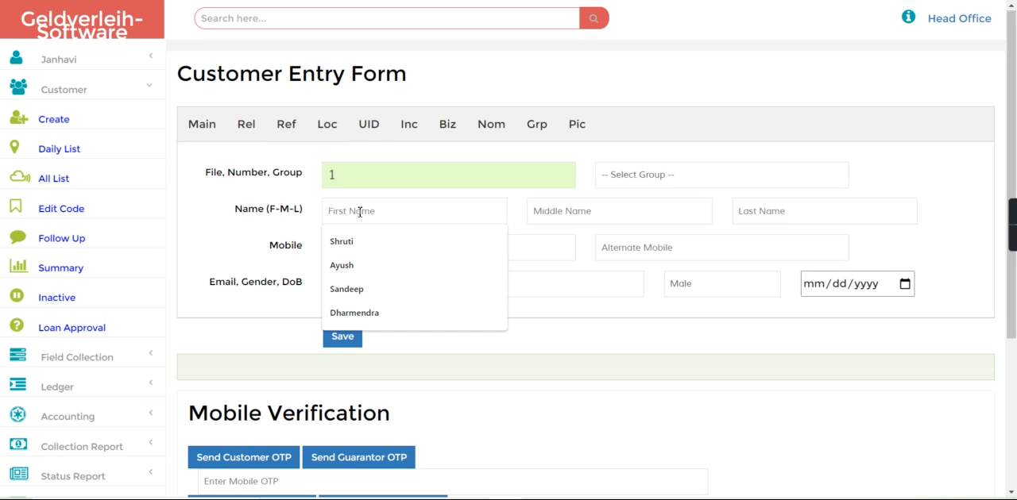
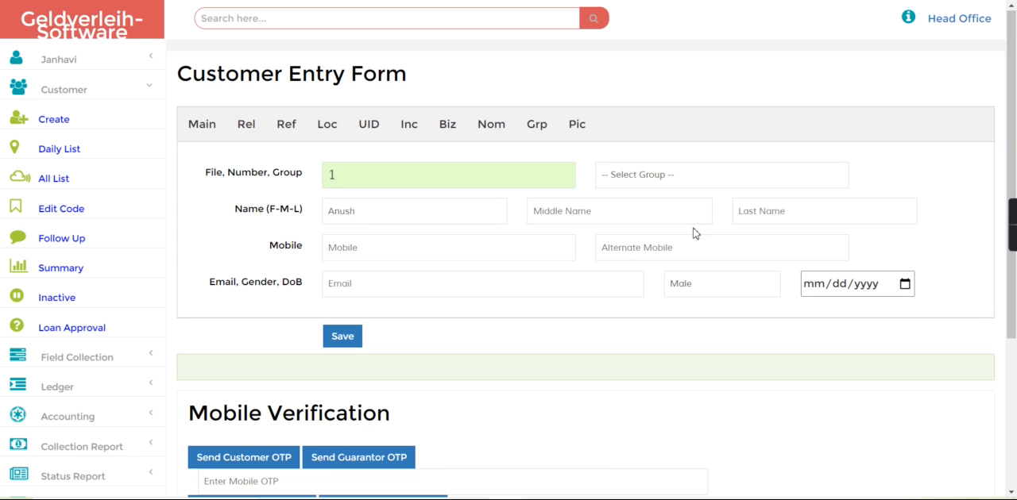
{"action": "left_click", "coordinate": [762, 214]}
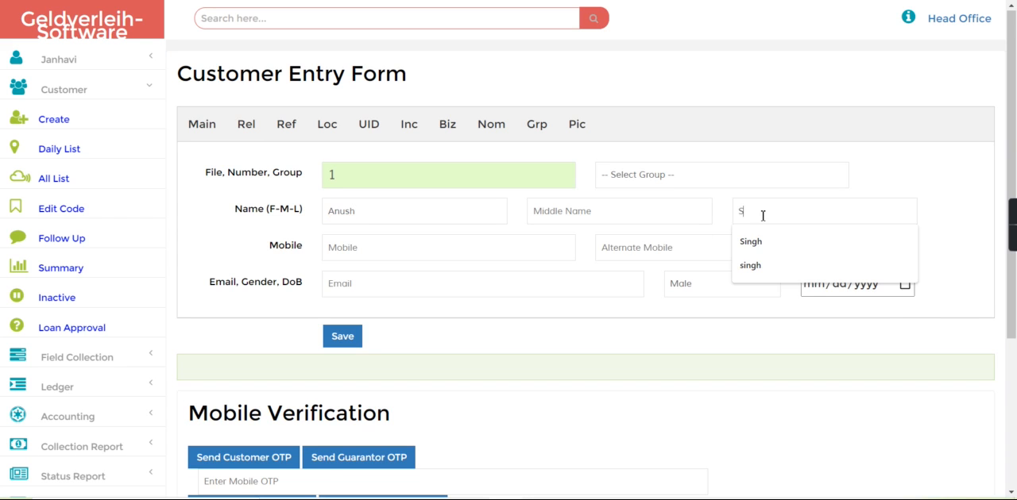
{"action": "left_click", "coordinate": [661, 174]}
{"action": "left_click", "coordinate": [661, 205]}
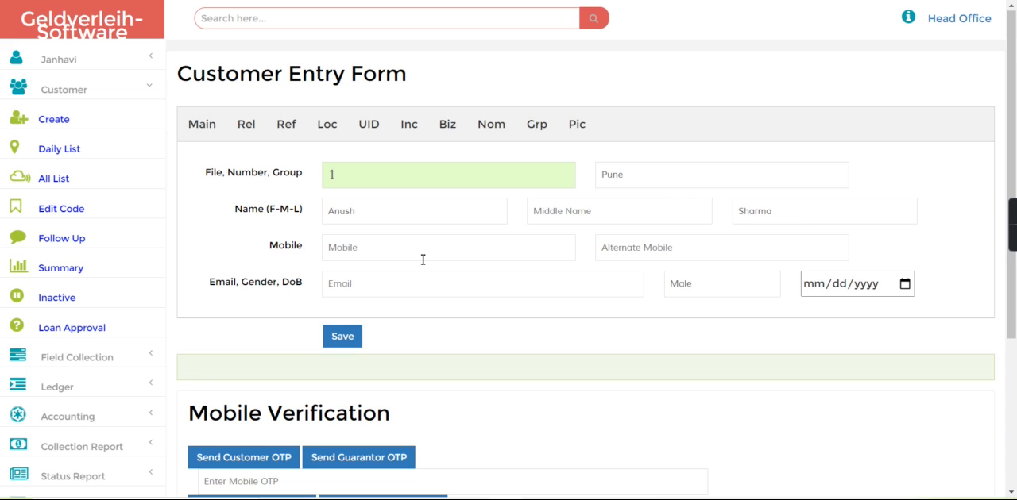
{"action": "left_click", "coordinate": [348, 339]}
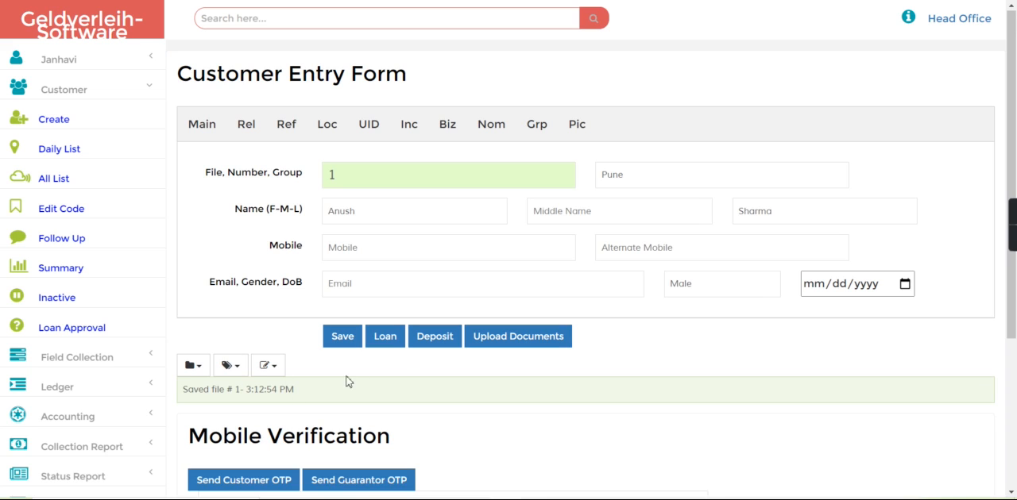
Step: Search for the new customer's record by its file number, using the f- prefix
{"action": "left_click", "coordinate": [265, 20]}
{"action": "type", "text": "f"}
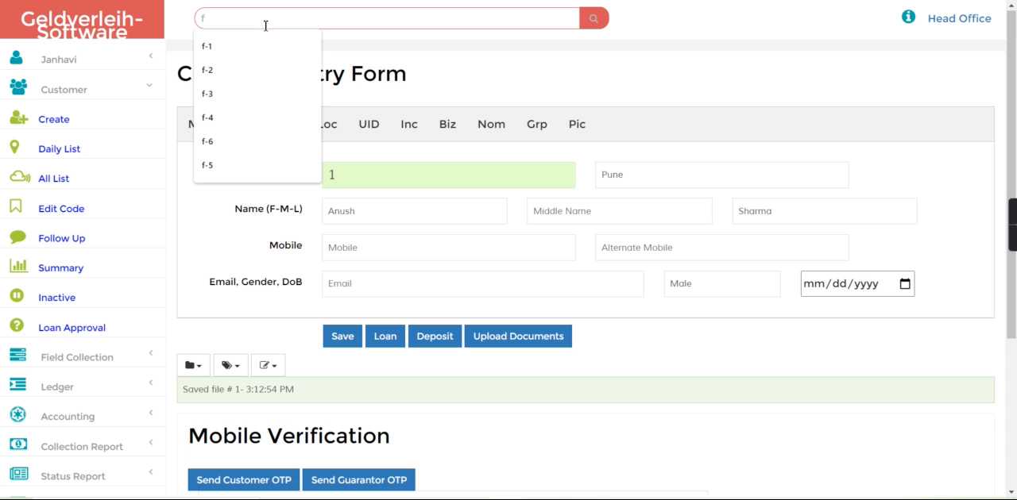
{"action": "type", "text": "-1"}
{"action": "key", "text": "Return"}
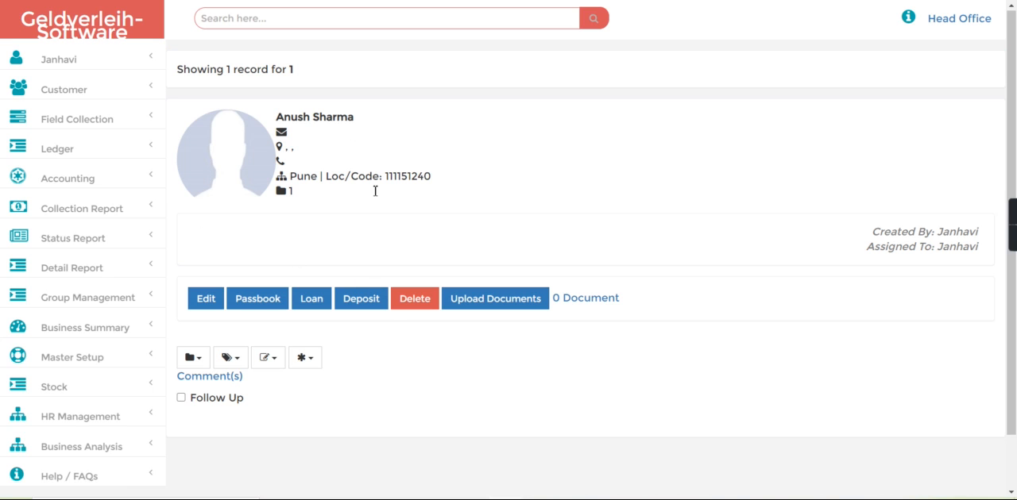
Step: Fill in a loan for the customer of 10000 at 3 monthly interest for 10 months, and calculate the installments
{"action": "left_click", "coordinate": [312, 302]}
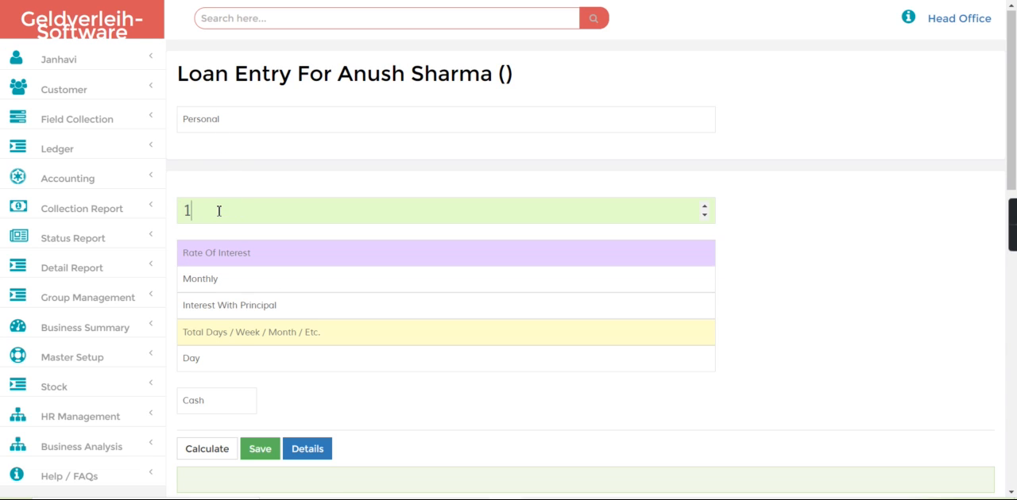
{"action": "type", "text": "10000"}
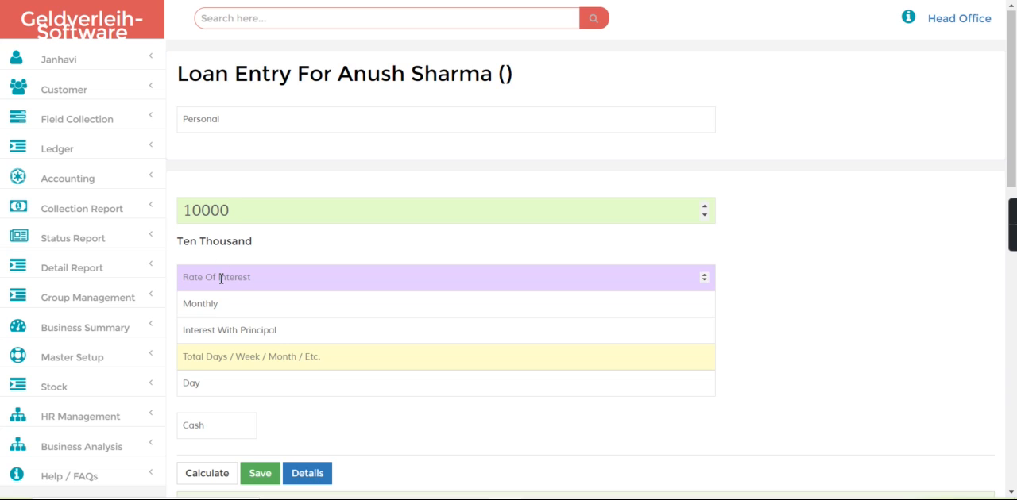
{"action": "left_click", "coordinate": [221, 278]}
{"action": "type", "text": "3"}
{"action": "left_click", "coordinate": [227, 357]}
{"action": "type", "text": "10"}
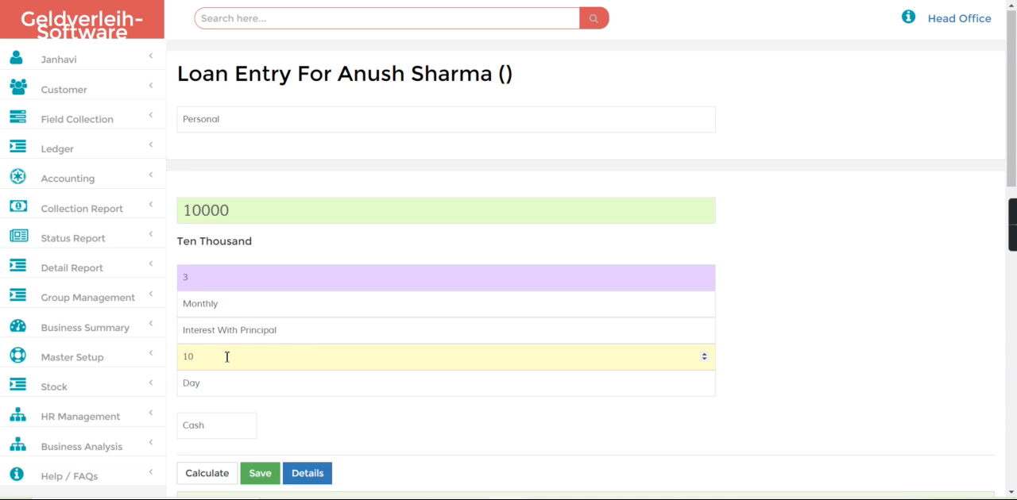
{"action": "left_click", "coordinate": [223, 387]}
{"action": "left_click", "coordinate": [222, 424]}
{"action": "scroll", "coordinate": [381, 437], "scroll_direction": "down", "scroll_amount": 5}
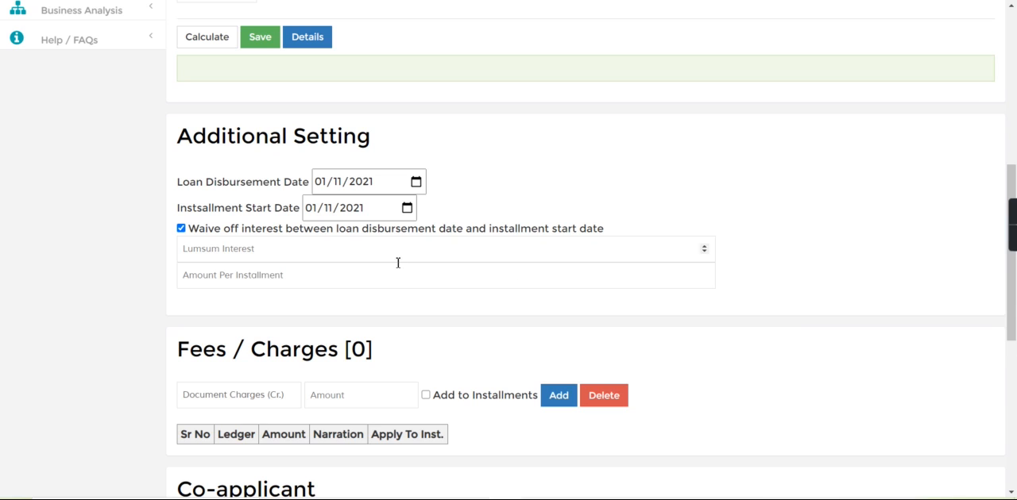
{"action": "left_click", "coordinate": [198, 36]}
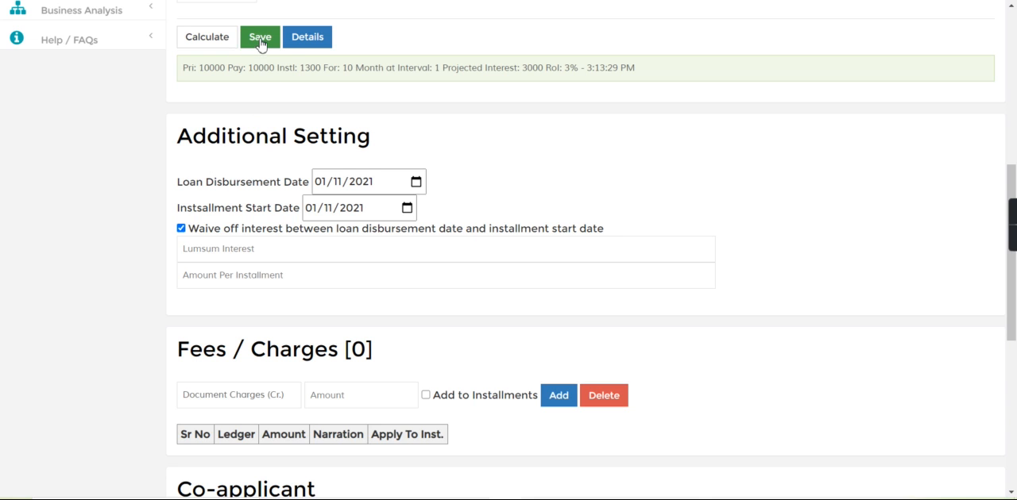
Step: Choose Cash as the loan's payment account and save the loan
{"action": "left_click", "coordinate": [1015, 99]}
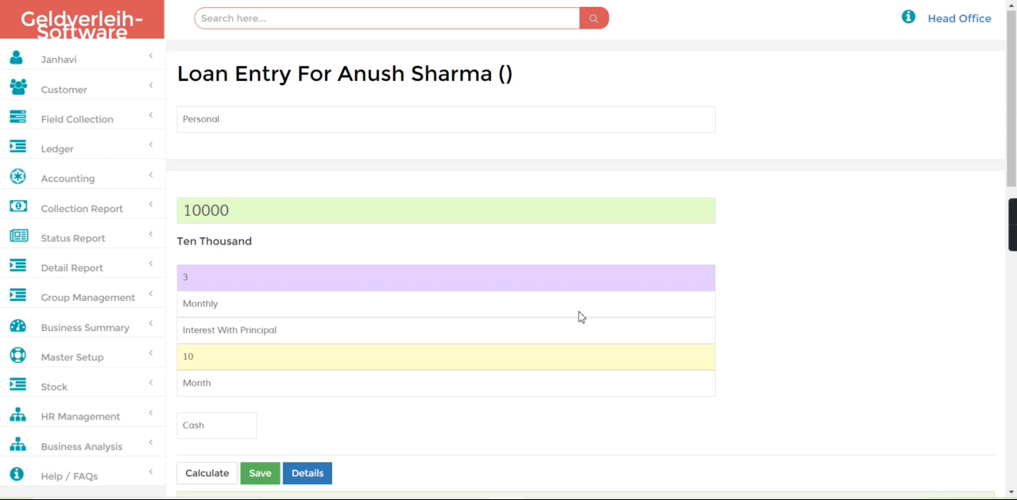
{"action": "left_click", "coordinate": [213, 429]}
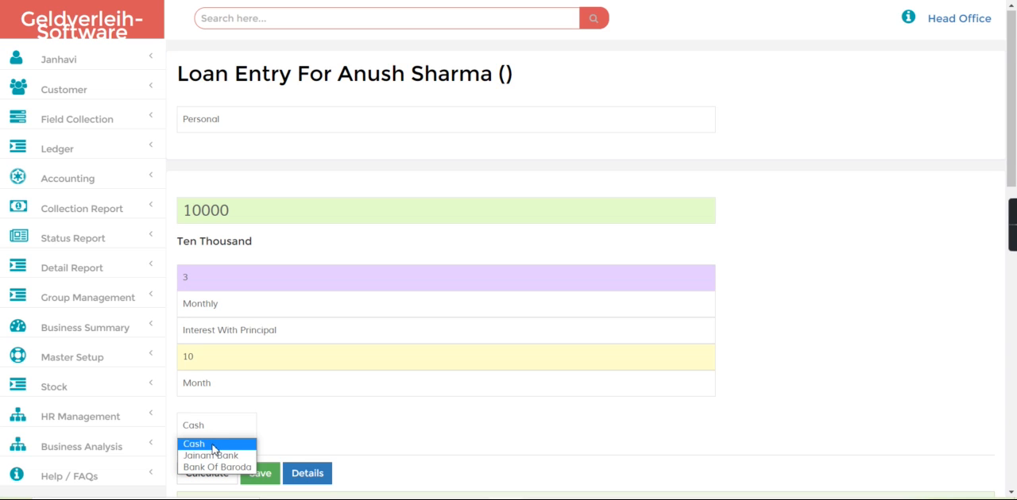
{"action": "left_click", "coordinate": [215, 447]}
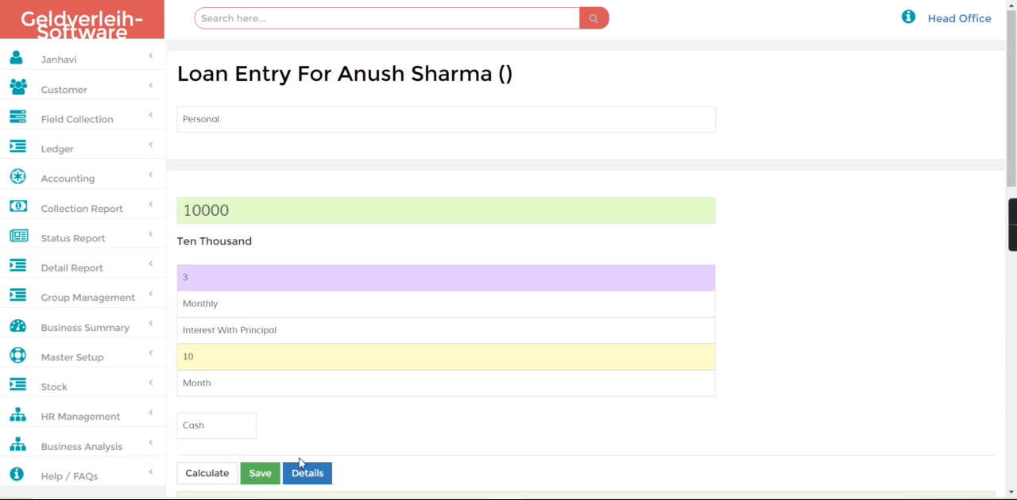
{"action": "scroll", "coordinate": [742, 444], "scroll_direction": "down", "scroll_amount": 5}
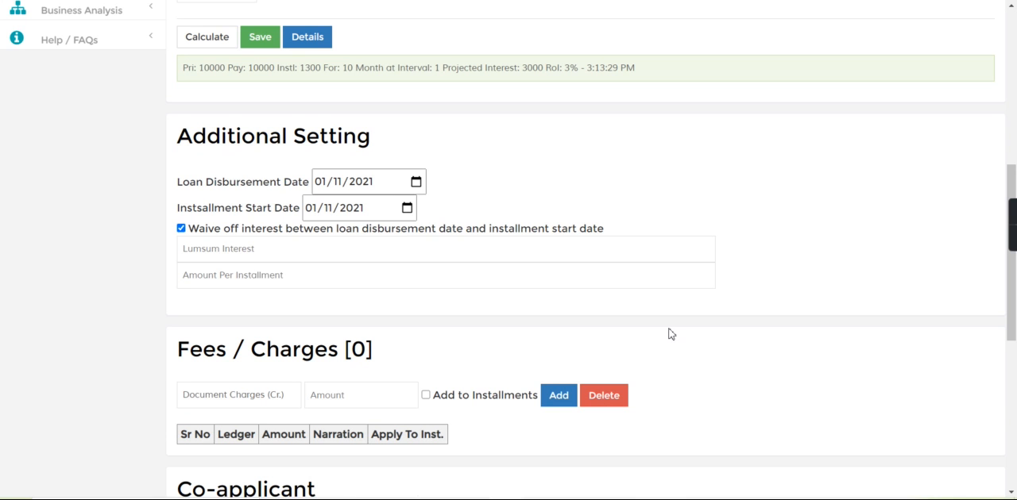
{"action": "left_click", "coordinate": [260, 37]}
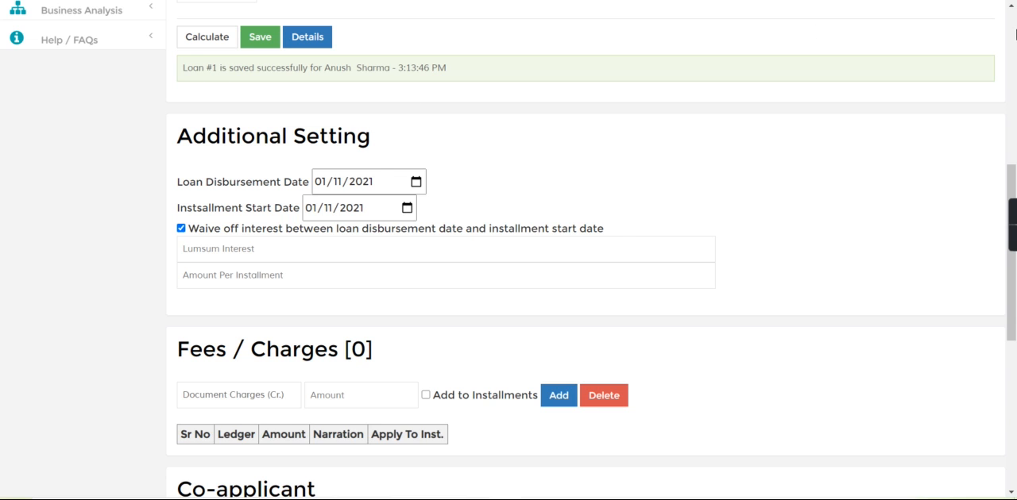
Step: Open the business summary dashboard and check the cash balance after the loan payout
{"action": "scroll", "coordinate": [1013, 37], "scroll_direction": "up", "scroll_amount": 5}
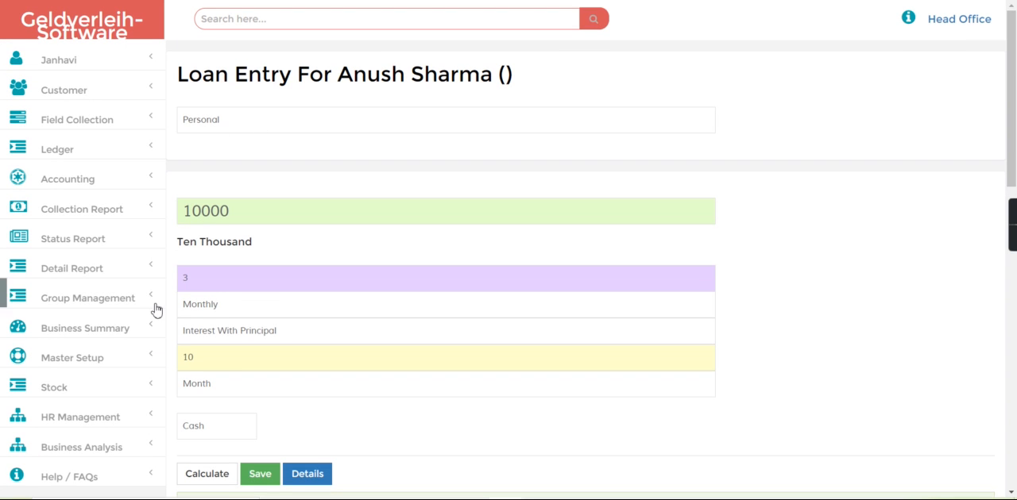
{"action": "left_click", "coordinate": [52, 321]}
{"action": "left_click", "coordinate": [90, 354]}
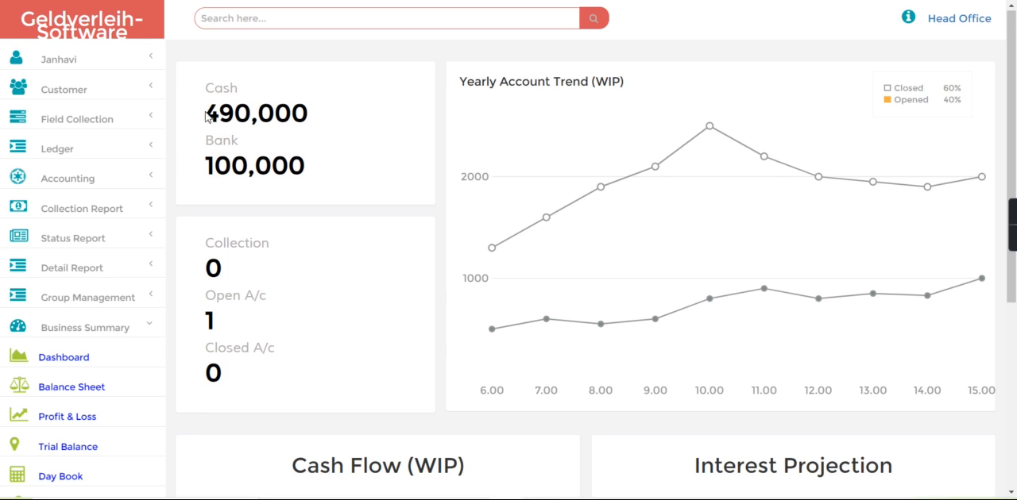
{"action": "left_click_drag", "start_coordinate": [208, 114], "coordinate": [330, 116]}
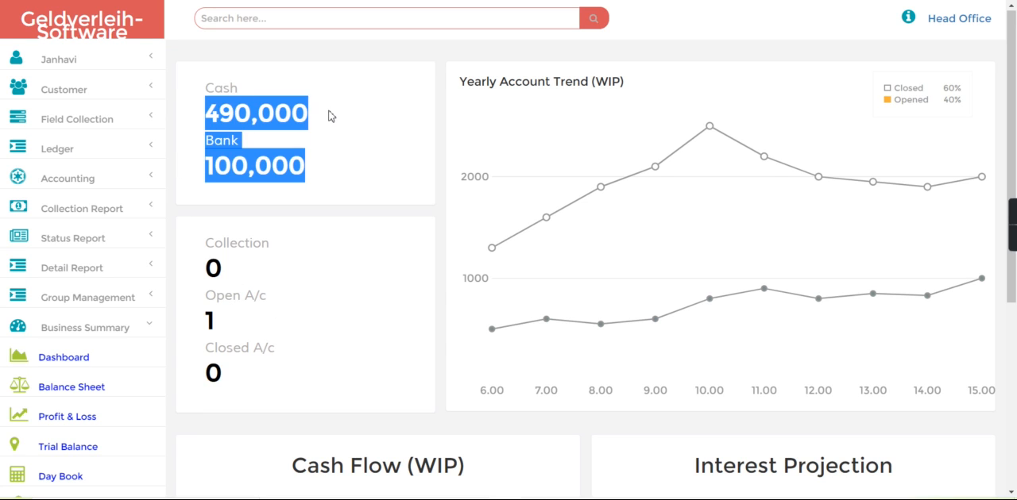
{"action": "left_click", "coordinate": [330, 116]}
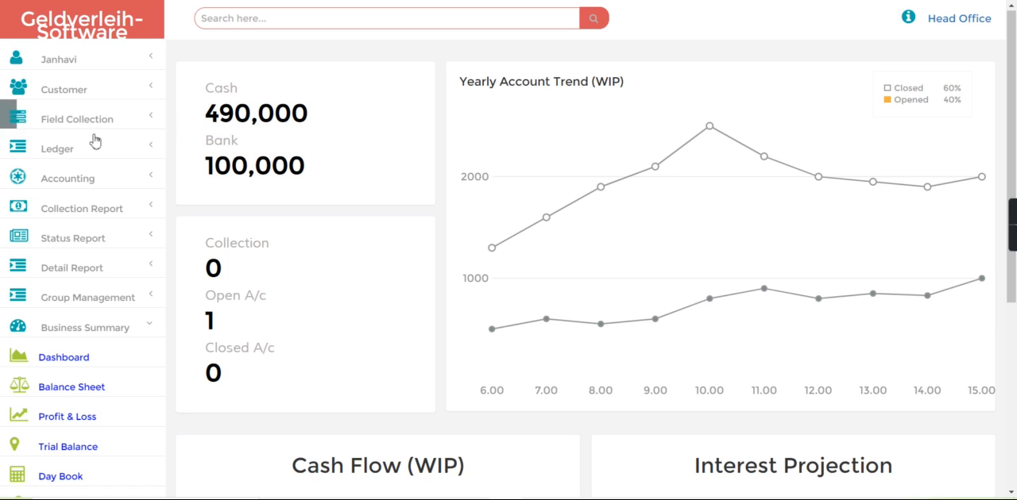
Step: Examine the loan payout in the cash statement for 01/11/2021 and return to the home page
{"action": "left_click", "coordinate": [120, 40]}
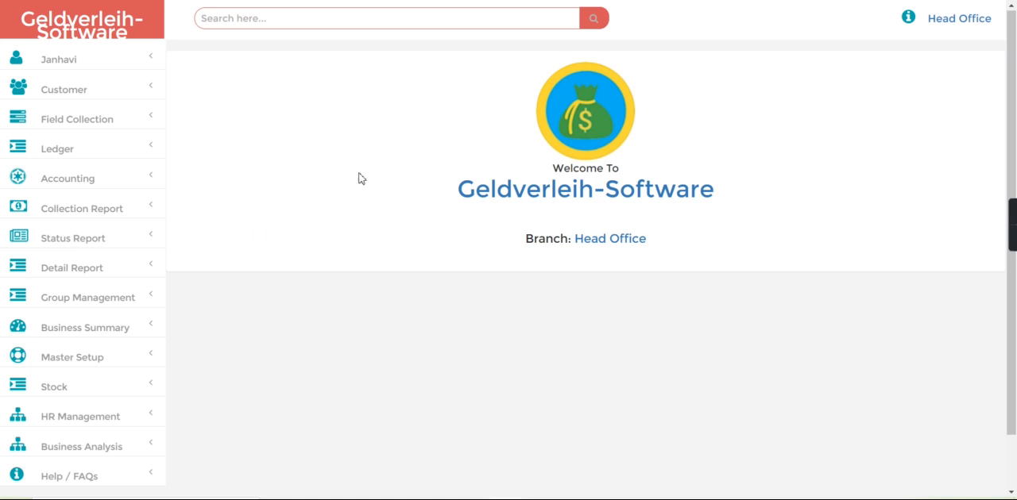
{"action": "left_click", "coordinate": [70, 331]}
{"action": "scroll", "coordinate": [584, 389], "scroll_direction": "down", "scroll_amount": 4}
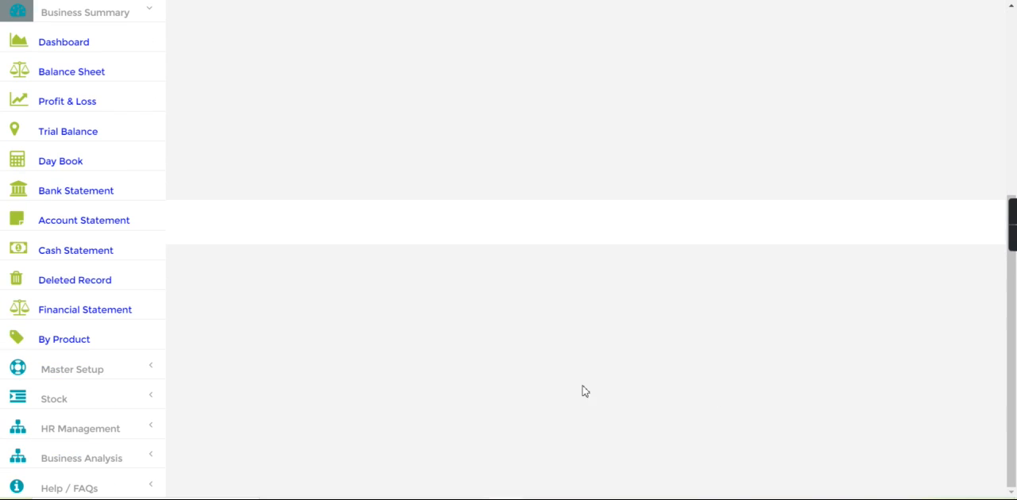
{"action": "left_click", "coordinate": [88, 252]}
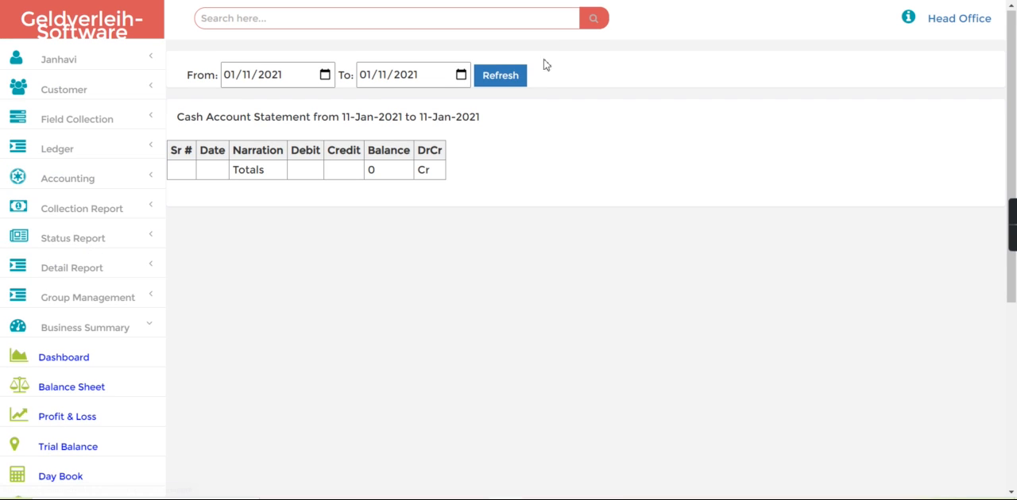
{"action": "left_click", "coordinate": [498, 88]}
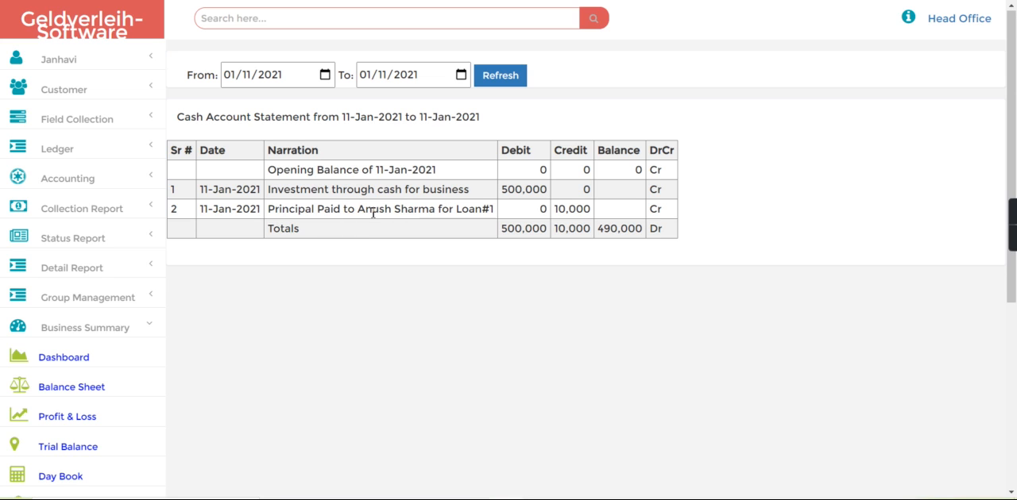
{"action": "left_click_drag", "start_coordinate": [548, 213], "coordinate": [607, 219]}
{"action": "left_click", "coordinate": [346, 314]}
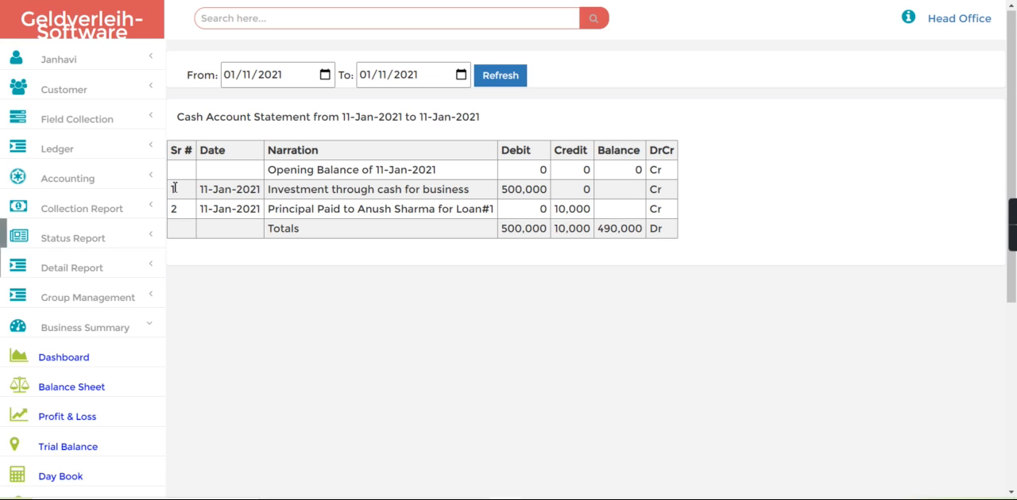
{"action": "left_click", "coordinate": [103, 332]}
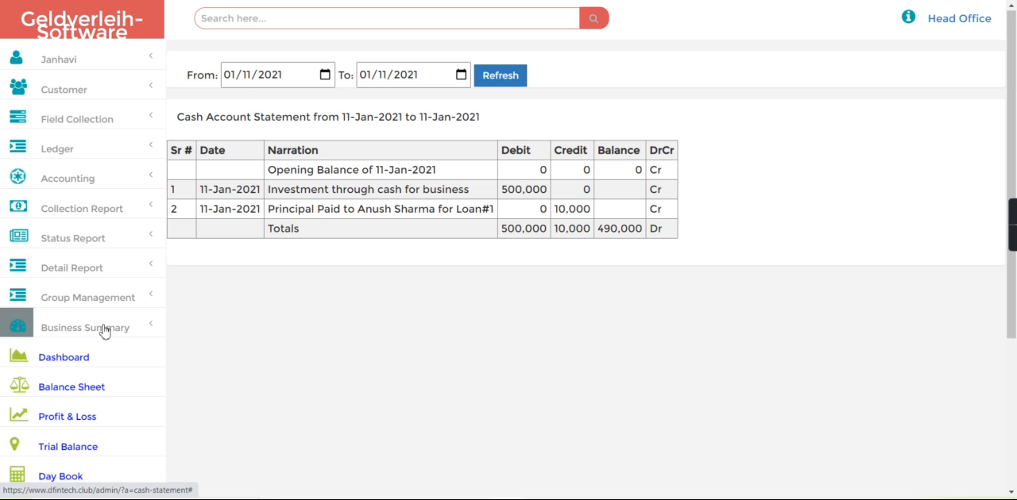
{"action": "left_click", "coordinate": [69, 36]}
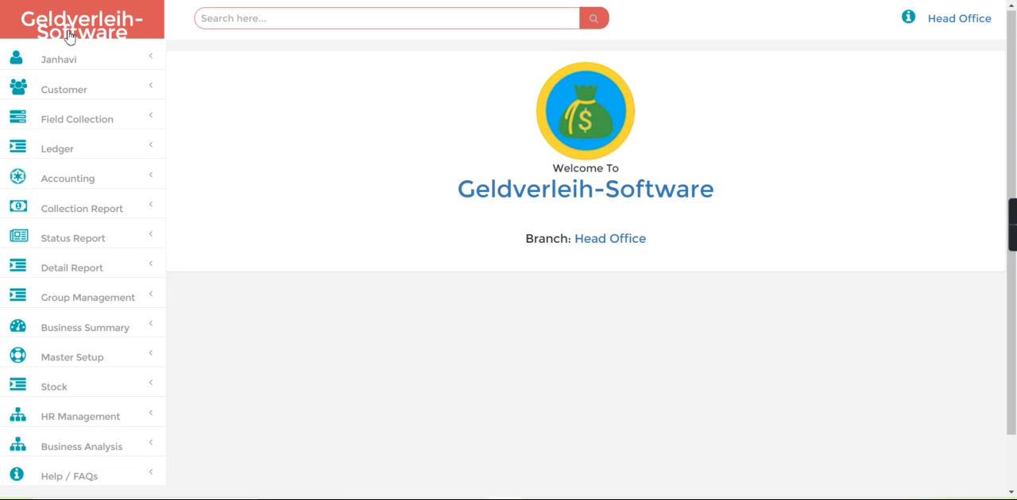